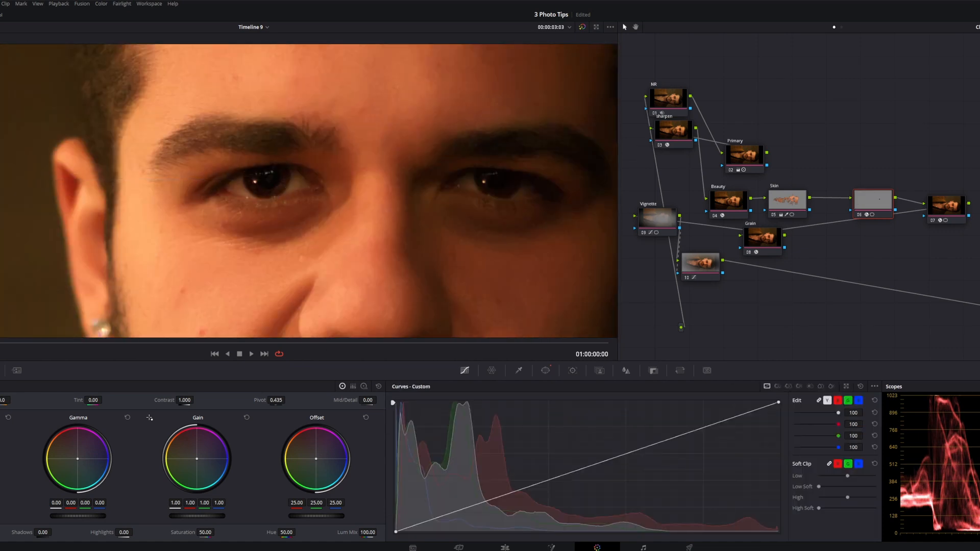
- Set the window around the man's iris to size 45, with Soft 1 at 0.40 and outside softness at 0.80
{"action": "scroll", "coordinate": [254, 189], "scroll_direction": "up", "scroll_amount": 4}
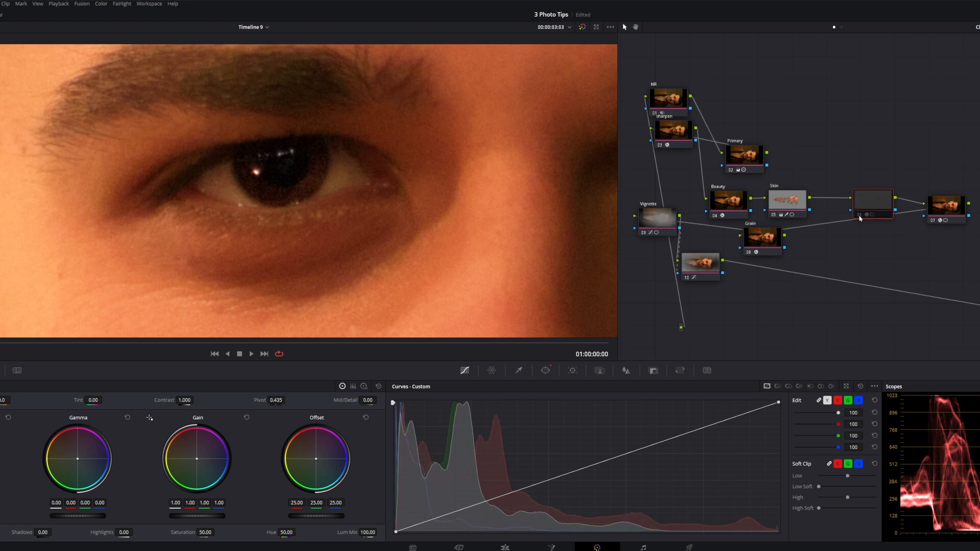
{"action": "scroll", "coordinate": [254, 189], "scroll_direction": "down", "scroll_amount": 5}
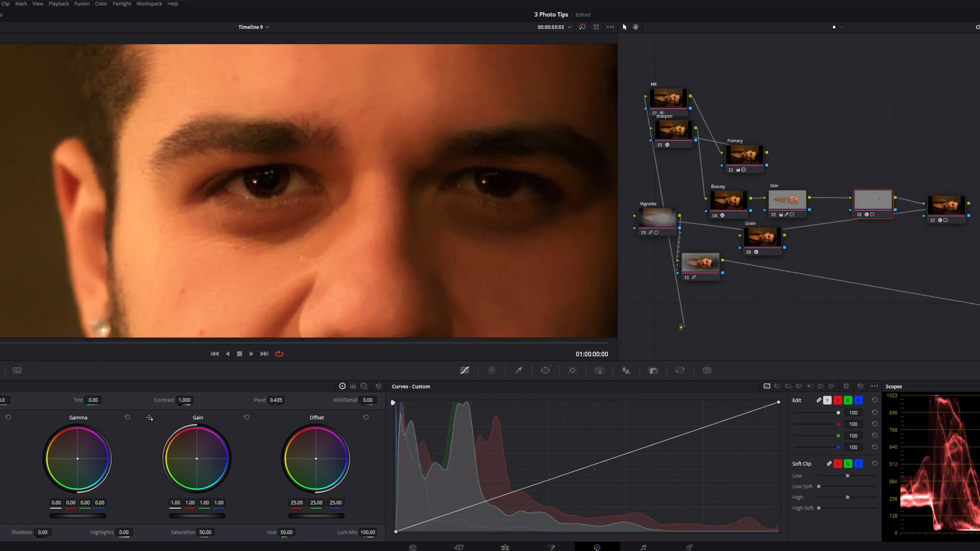
{"action": "left_click", "coordinate": [546, 372]}
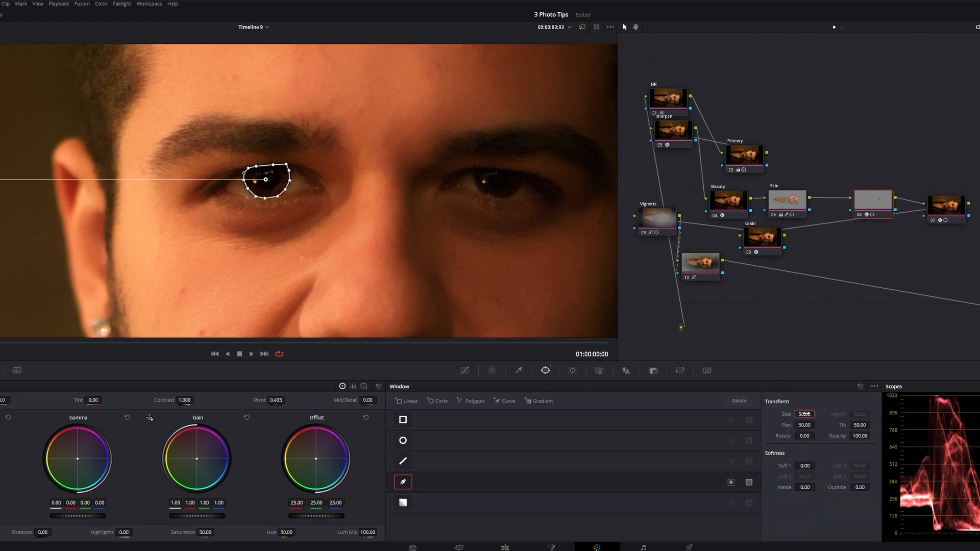
{"action": "type", "text": "45"}
{"action": "key", "text": "Return"}
{"action": "left_click_drag", "start_coordinate": [810, 466], "coordinate": [867, 487]}
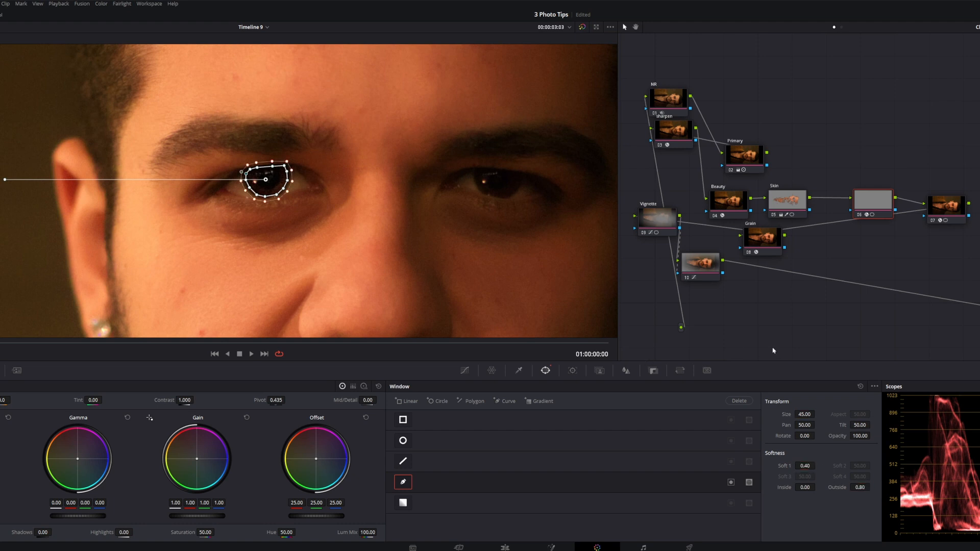
{"action": "left_click", "coordinate": [464, 371]}
{"action": "scroll", "coordinate": [368, 261], "scroll_direction": "down", "scroll_amount": 3}
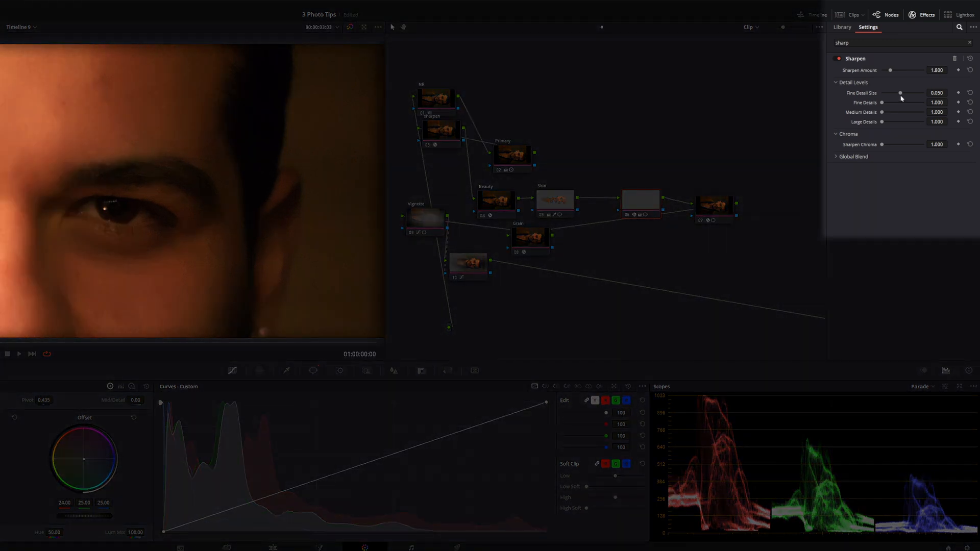
- Set the eye node's Sharpen effect to a fine detail size of 0.100 and a sharpen amount of 3
{"action": "left_click_drag", "start_coordinate": [900, 94], "coordinate": [925, 96]}
{"action": "left_click", "coordinate": [937, 70]}
{"action": "type", "text": "1"}
{"action": "key", "text": "Return"}
{"action": "left_click", "coordinate": [936, 70]}
{"action": "type", "text": "3"}
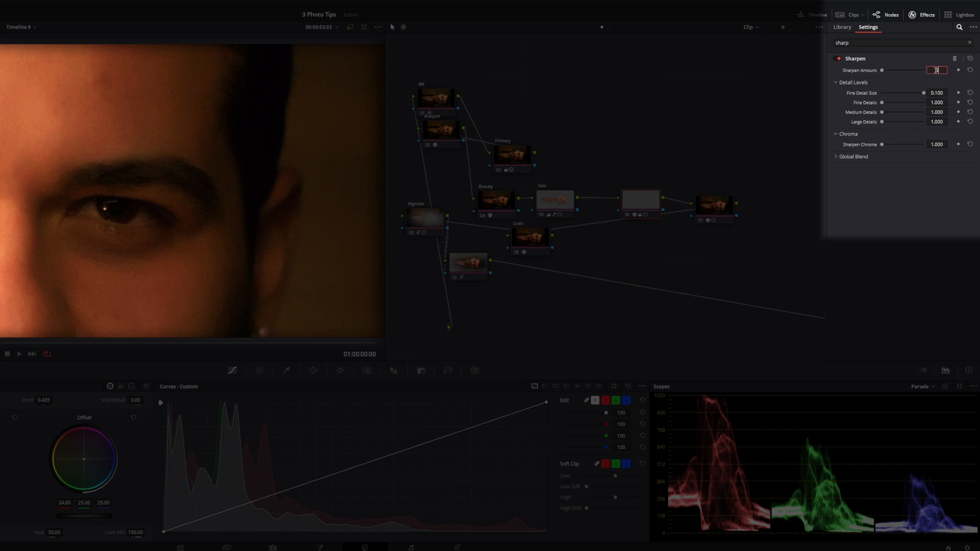
{"action": "key", "text": "Return"}
- Lower the Sharpen effect's global blend on the eyes to about the middle of its range
{"action": "scroll", "coordinate": [122, 215], "scroll_direction": "up", "scroll_amount": 4}
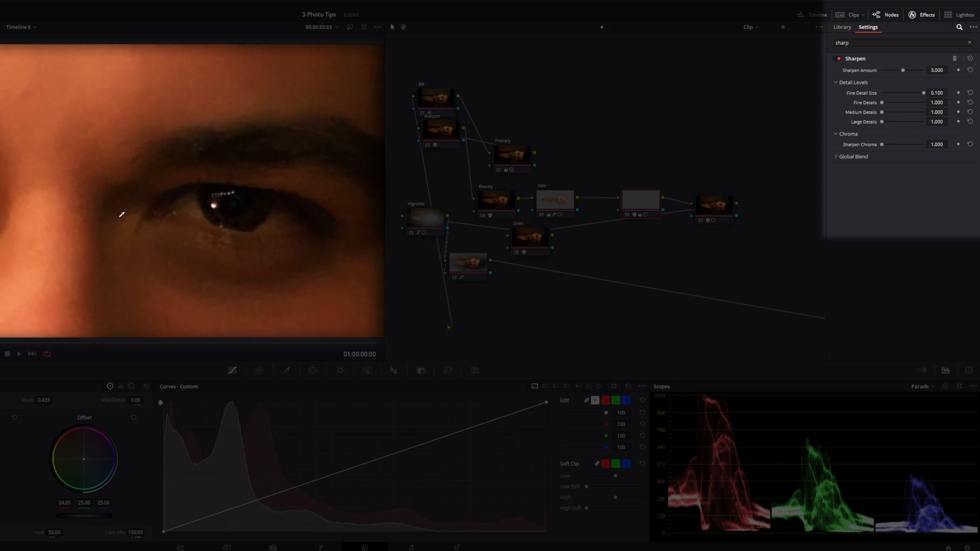
{"action": "left_click_drag", "start_coordinate": [121, 214], "coordinate": [94, 210]}
{"action": "left_click", "coordinate": [838, 159]}
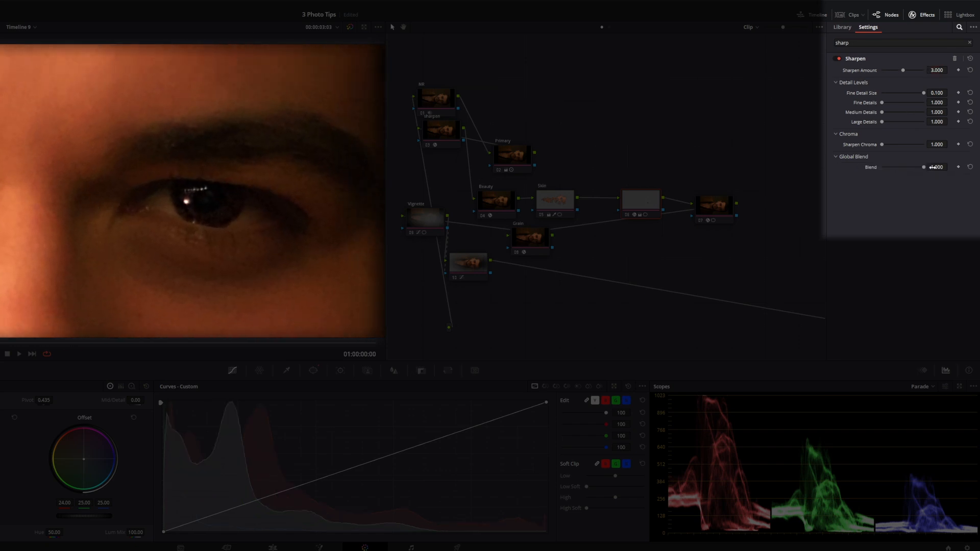
{"action": "left_click_drag", "start_coordinate": [925, 169], "coordinate": [901, 169]}
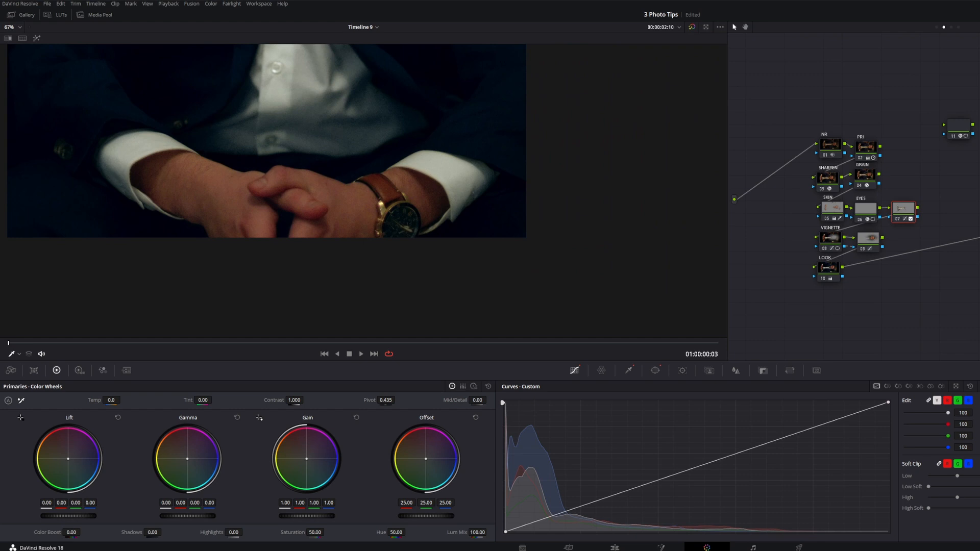
- Add a serial node after node 07 on the seated man's wristwatch clip and apply the Glow effect to it
{"action": "scroll", "coordinate": [364, 191], "scroll_direction": "down", "scroll_amount": 3}
{"action": "scroll", "coordinate": [713, 247], "scroll_direction": "down", "scroll_amount": 2}
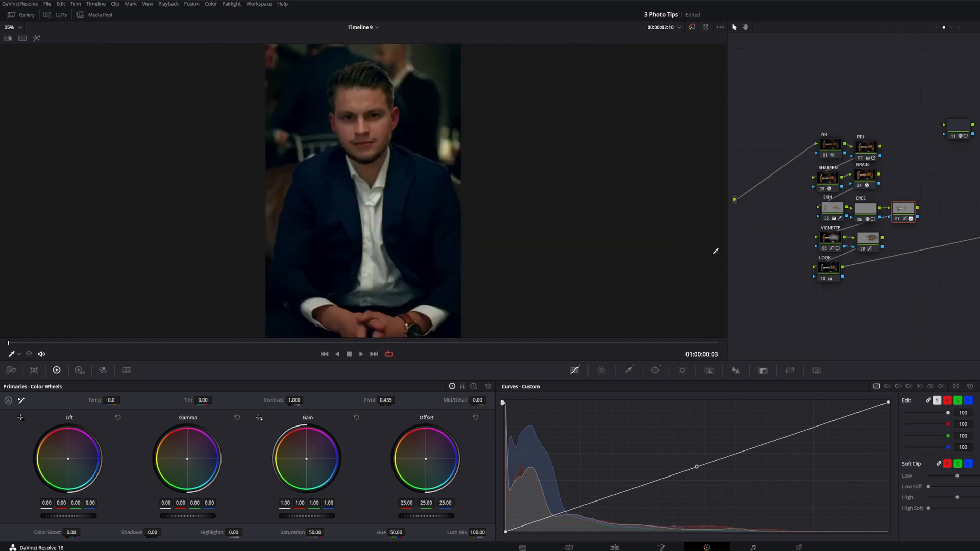
{"action": "left_click", "coordinate": [970, 386]}
{"action": "scroll", "coordinate": [399, 215], "scroll_direction": "up", "scroll_amount": 2}
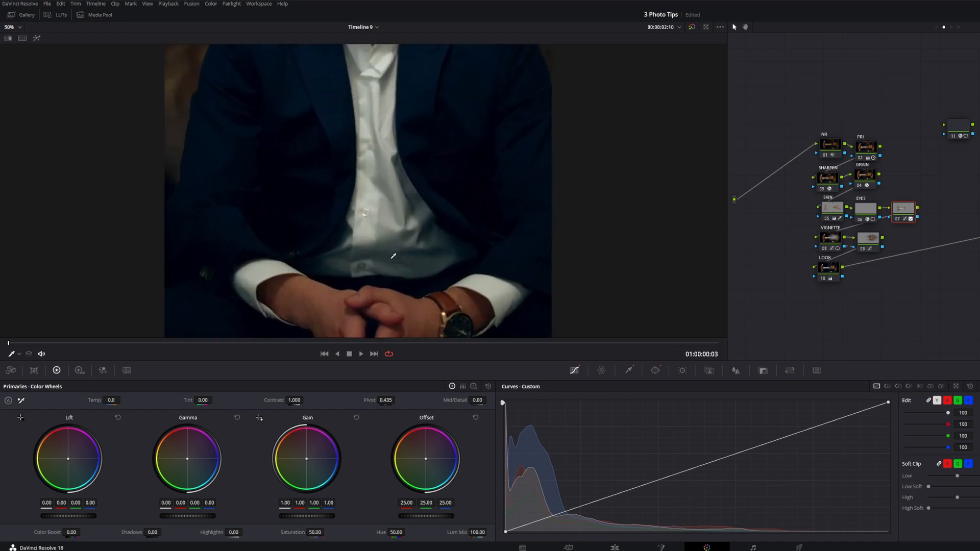
{"action": "scroll", "coordinate": [393, 256], "scroll_direction": "up", "scroll_amount": 5}
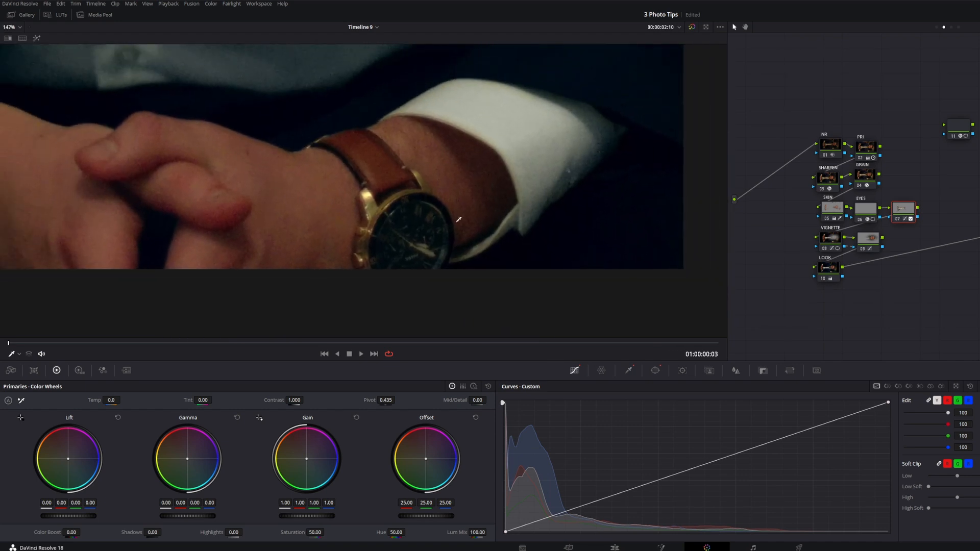
{"action": "left_click_drag", "start_coordinate": [479, 221], "coordinate": [488, 229]}
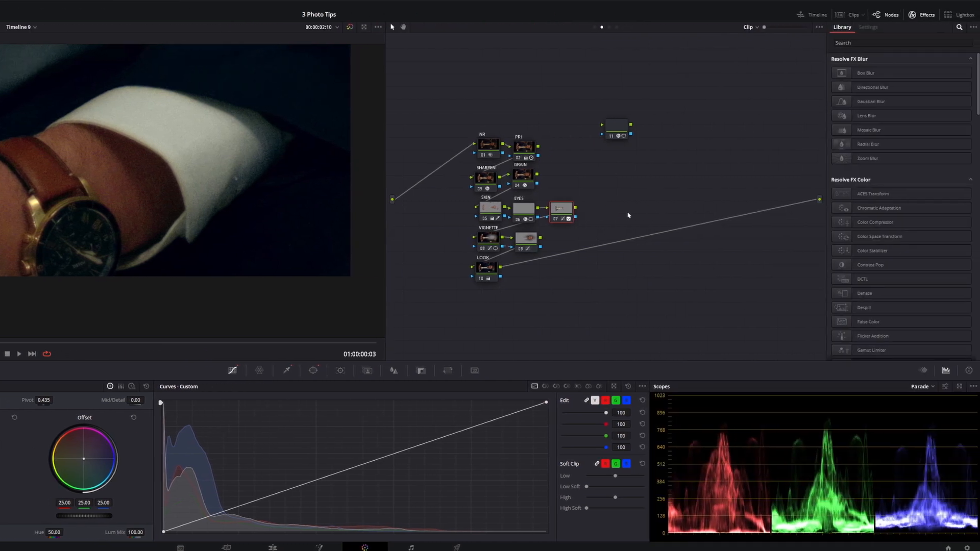
{"action": "key", "text": "alt+s"}
{"action": "left_click", "coordinate": [883, 43]}
{"action": "type", "text": "glow"}
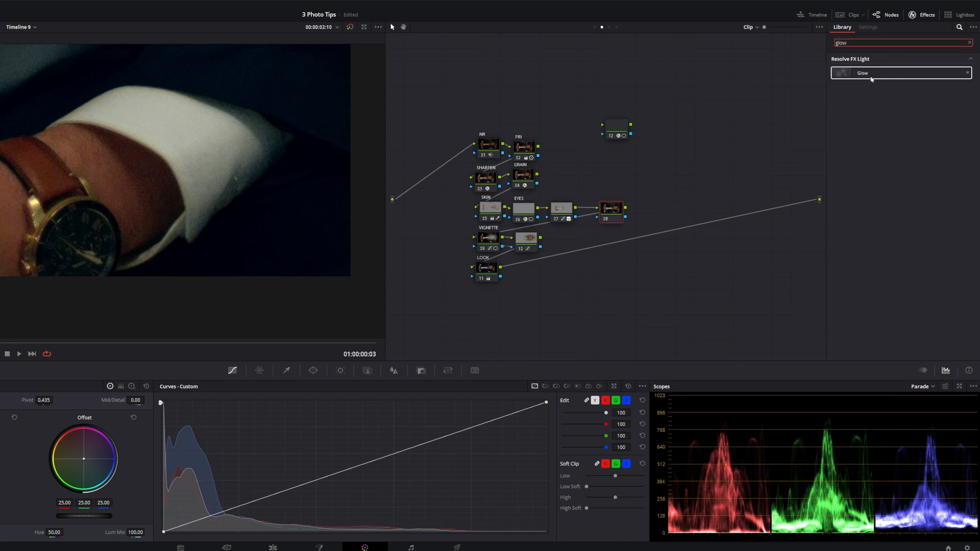
{"action": "left_click_drag", "start_coordinate": [871, 79], "coordinate": [656, 182]}
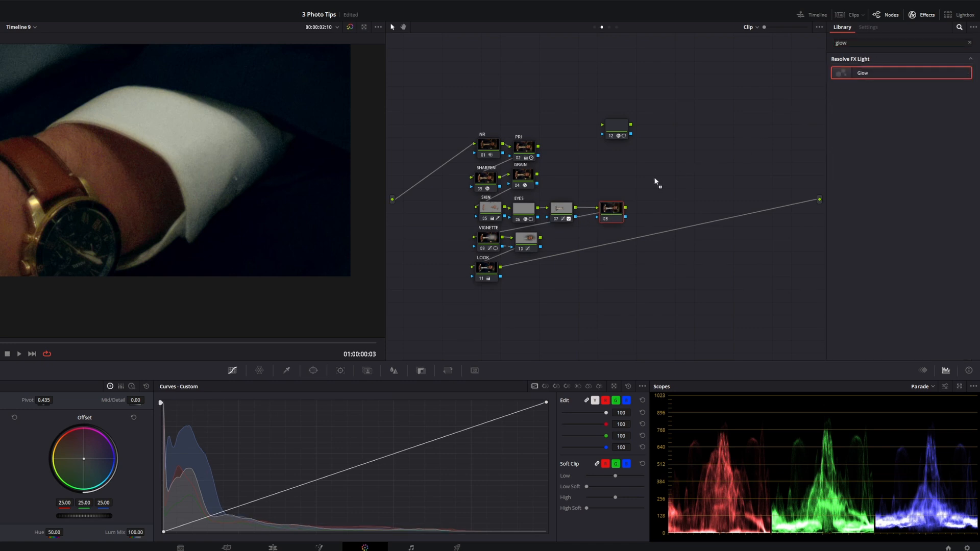
{"action": "left_click_drag", "start_coordinate": [614, 216], "coordinate": [616, 224]}
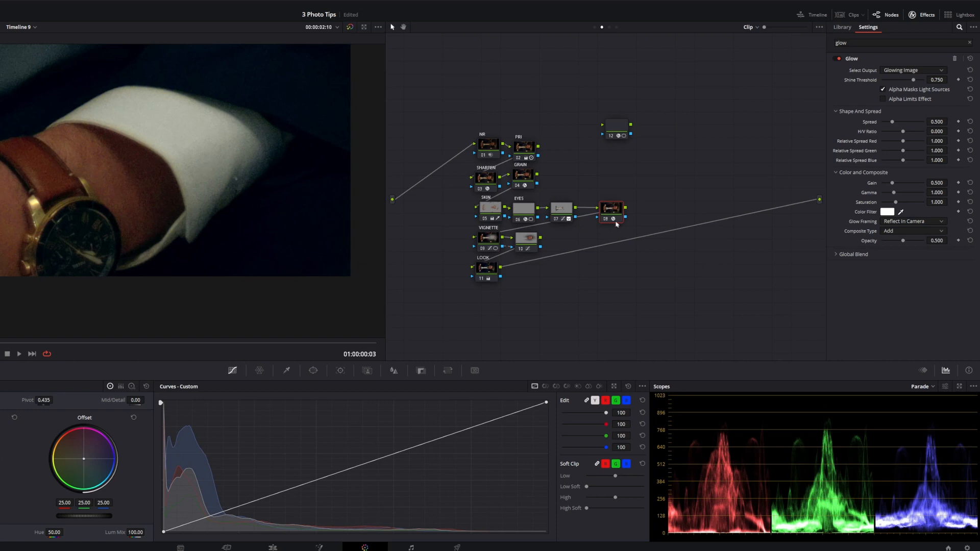
- Draw a curve window on the Glow node that closely follows the outline of the watch face
{"action": "left_click", "coordinate": [313, 372]}
{"action": "left_click", "coordinate": [171, 482]}
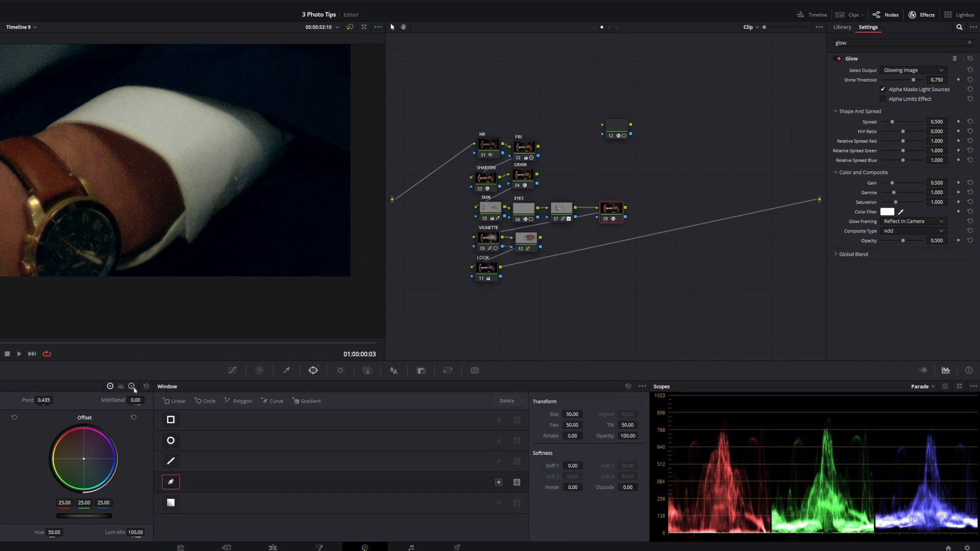
{"action": "left_click_drag", "start_coordinate": [134, 254], "coordinate": [96, 242]}
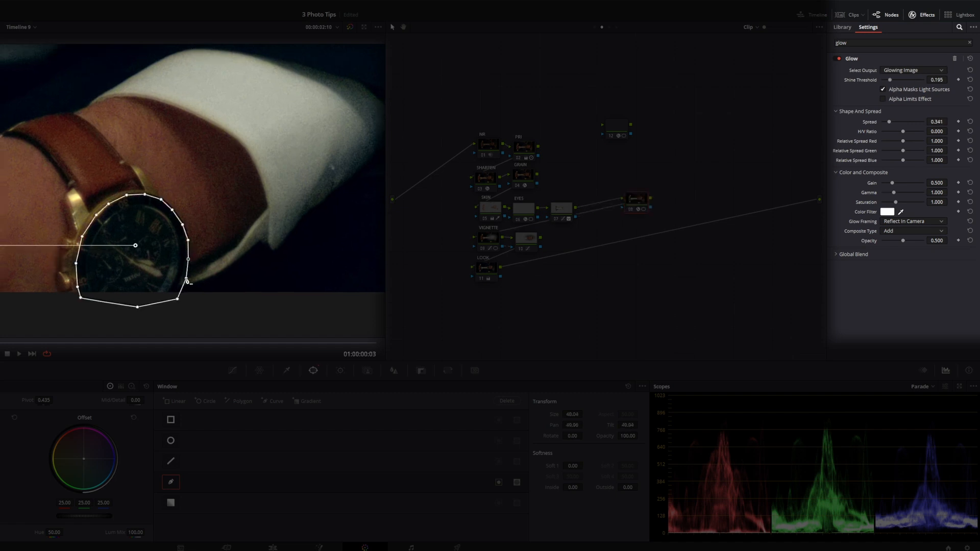
{"action": "left_click_drag", "start_coordinate": [187, 280], "coordinate": [169, 300]}
- Reduce the watch glow's spread to nearly zero and fine-tune its shine threshold
{"action": "left_click_drag", "start_coordinate": [939, 119], "coordinate": [927, 120]}
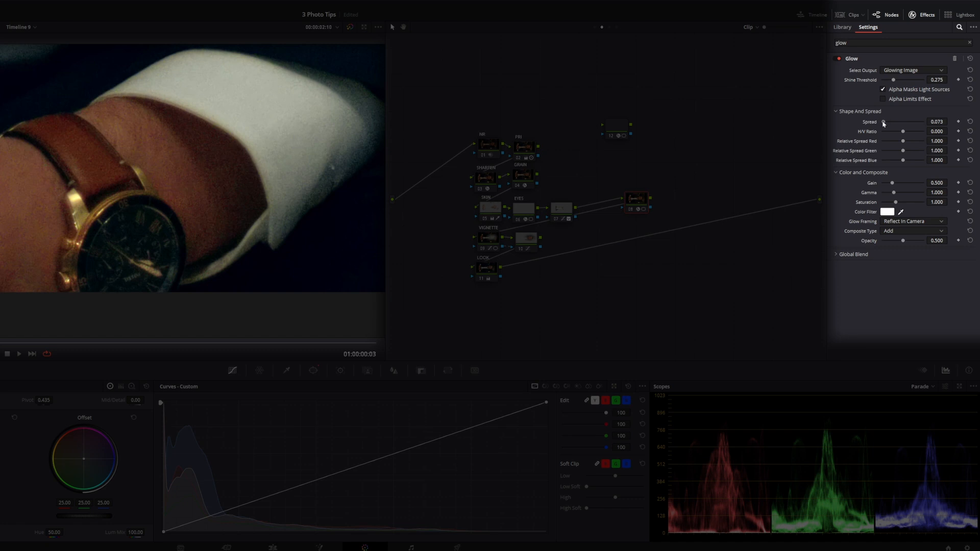
{"action": "left_click_drag", "start_coordinate": [883, 123], "coordinate": [881, 123]}
{"action": "left_click_drag", "start_coordinate": [950, 80], "coordinate": [950, 79]}
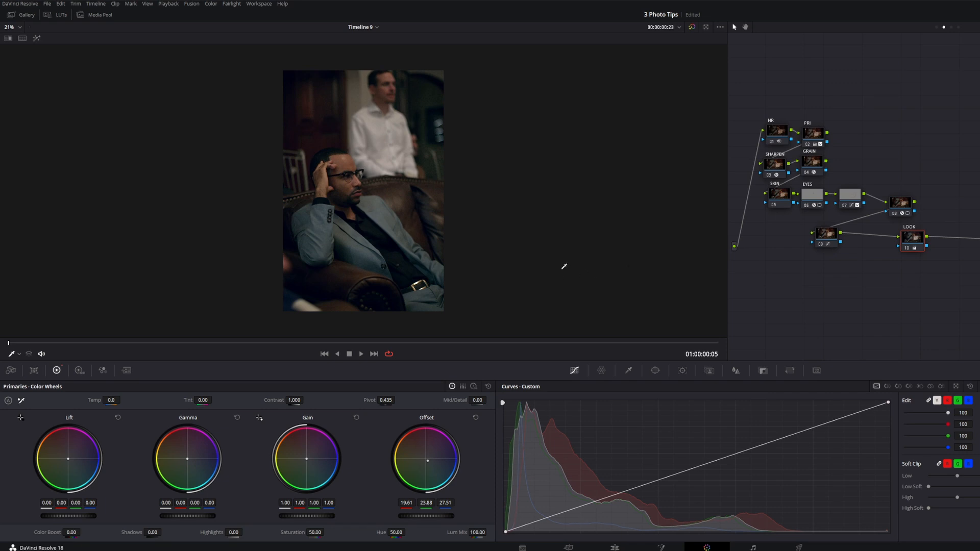
- Add a serial node after the LOOK node, follow it with an outside node, and space the pair away from LOOK
{"action": "scroll", "coordinate": [562, 267], "scroll_direction": "up", "scroll_amount": 1}
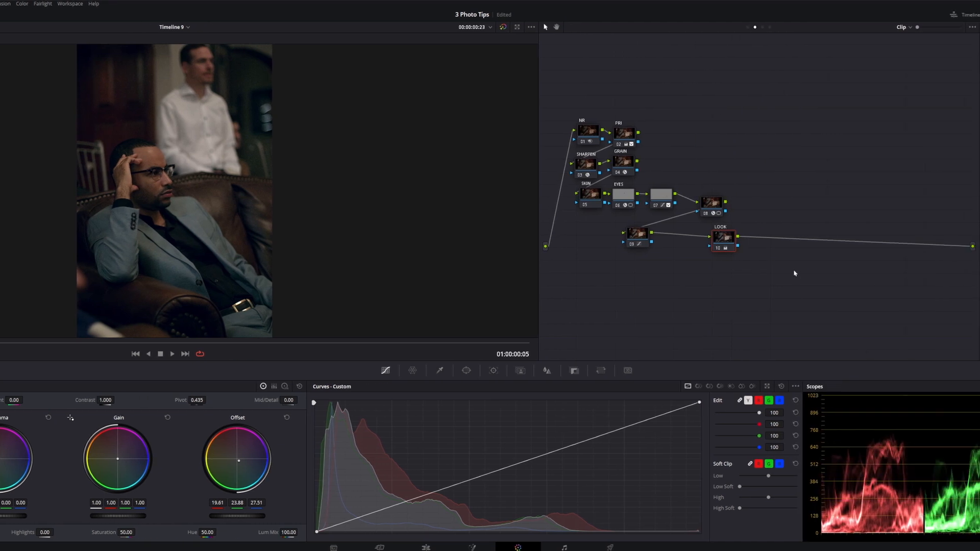
{"action": "key", "text": "alt+s"}
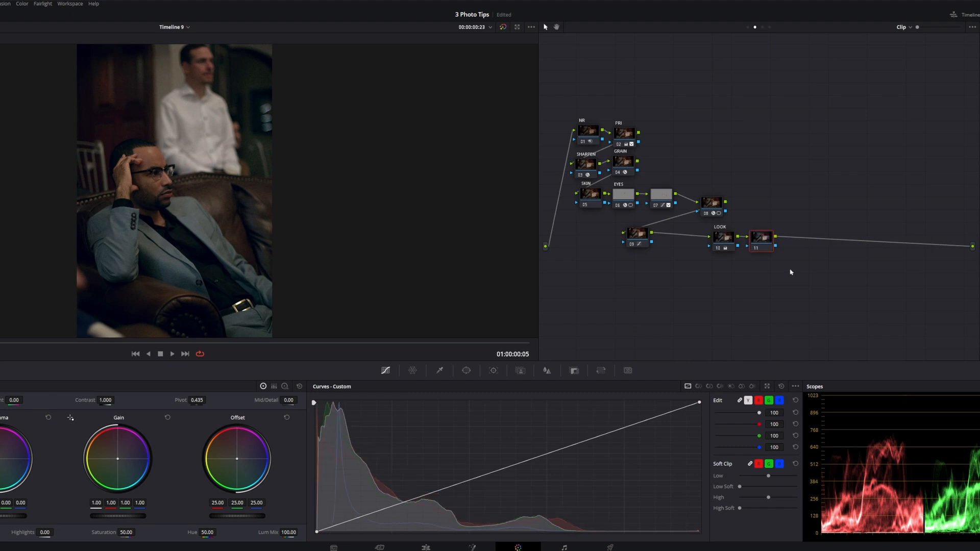
{"action": "key", "text": "alt+s"}
{"action": "left_click_drag", "start_coordinate": [812, 206], "coordinate": [761, 244]}
{"action": "left_click_drag", "start_coordinate": [762, 244], "coordinate": [802, 239]}
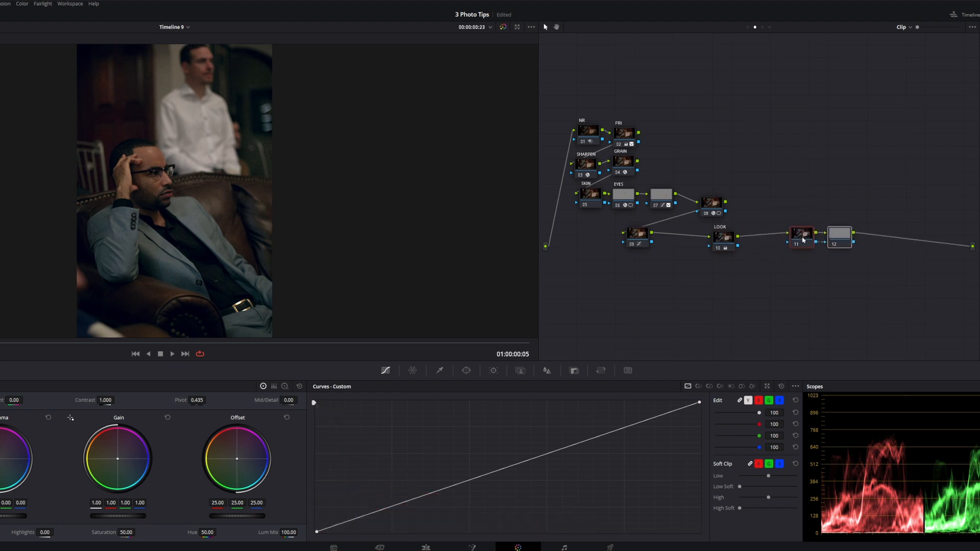
{"action": "left_click", "coordinate": [822, 264]}
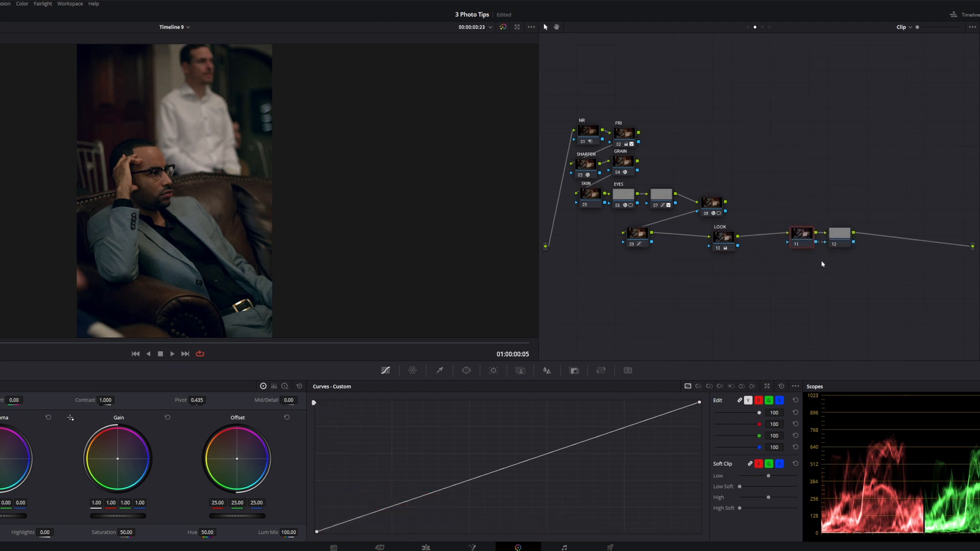
- Add a circle window to node 11, stretched around the seated man with rotation 74.55, aspect 28.69 and softness 22.94
{"action": "left_click", "coordinate": [466, 370]}
{"action": "left_click", "coordinate": [323, 442]}
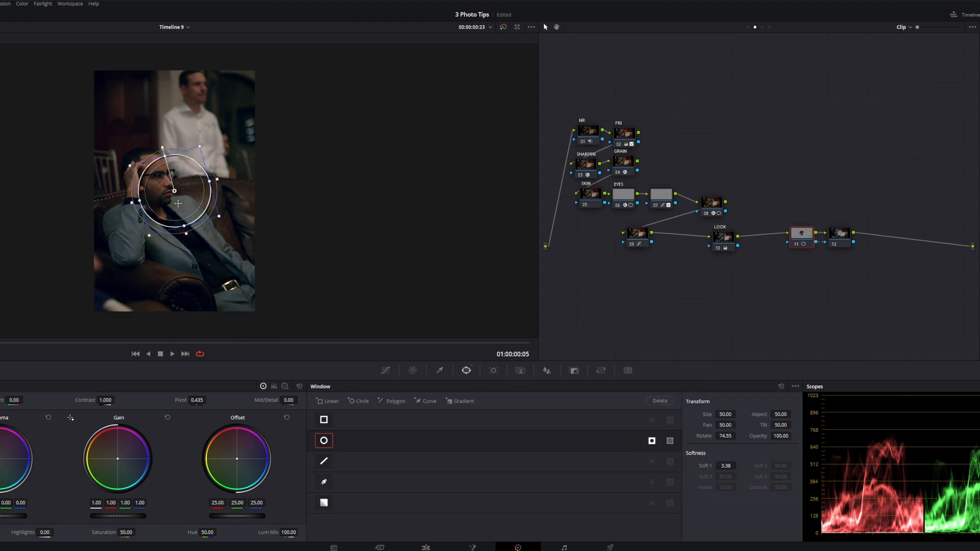
{"action": "left_click_drag", "start_coordinate": [177, 203], "coordinate": [179, 227]}
{"action": "left_click_drag", "start_coordinate": [206, 173], "coordinate": [335, 154]}
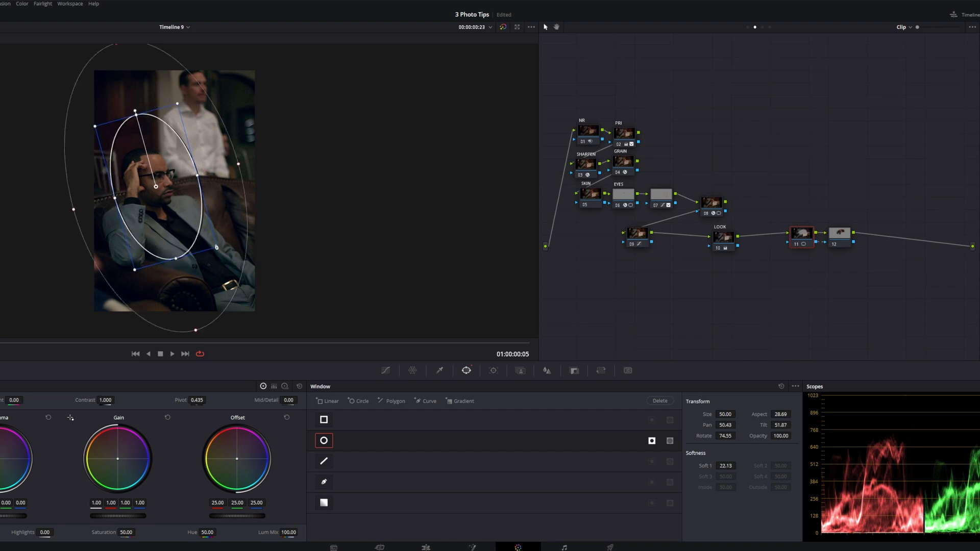
{"action": "left_click_drag", "start_coordinate": [220, 248], "coordinate": [222, 250]}
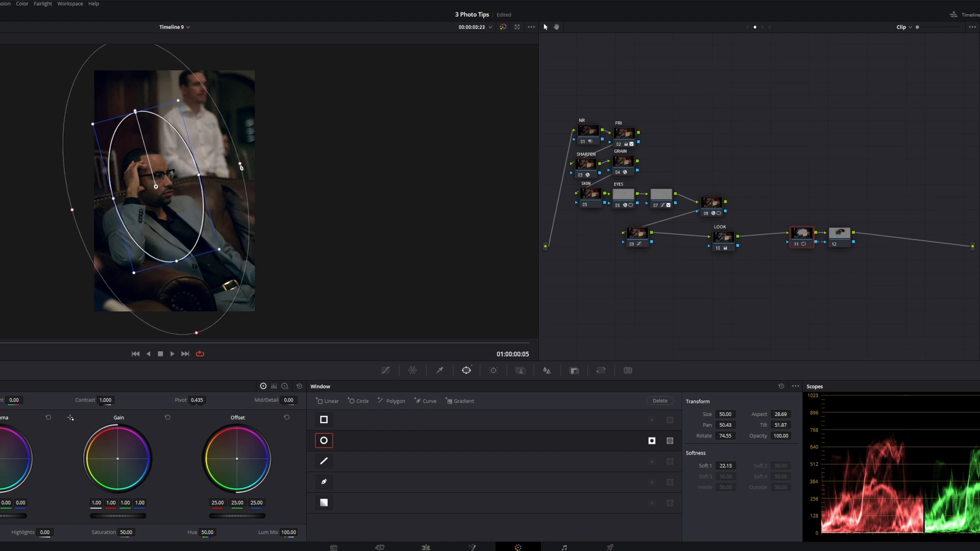
- Pull down the shadows on node 11's custom curve and slightly lift the highlights on node 12's custom curve
{"action": "left_click", "coordinate": [386, 371]}
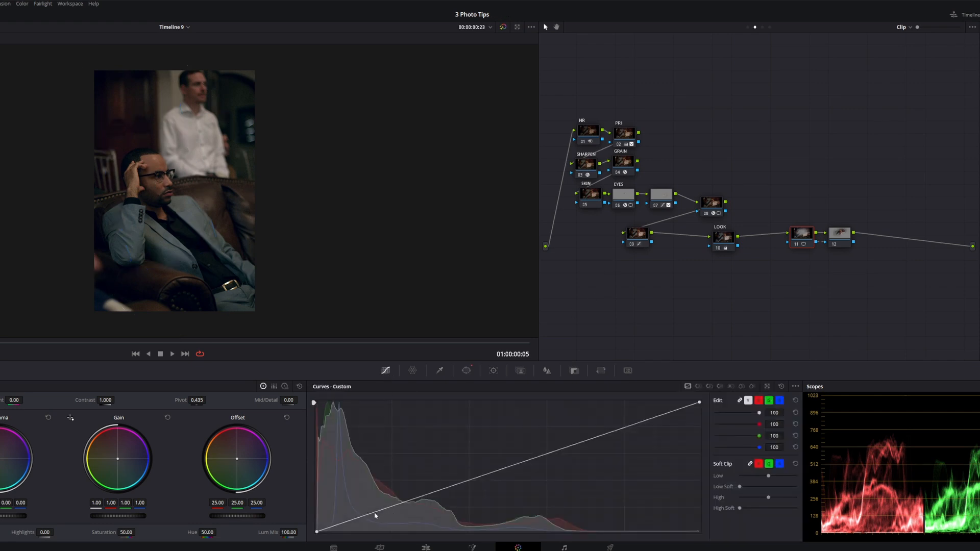
{"action": "left_click_drag", "start_coordinate": [375, 514], "coordinate": [359, 528]}
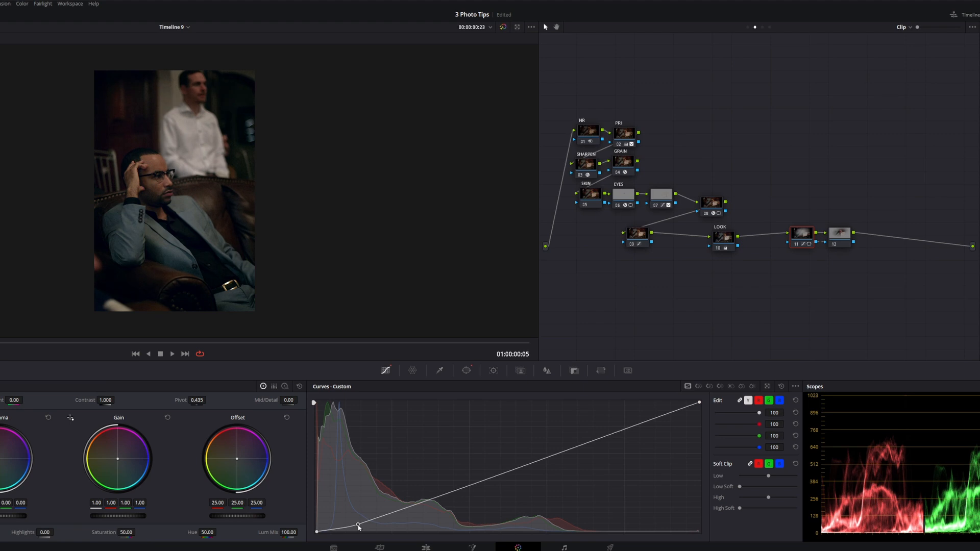
{"action": "left_click", "coordinate": [841, 238]}
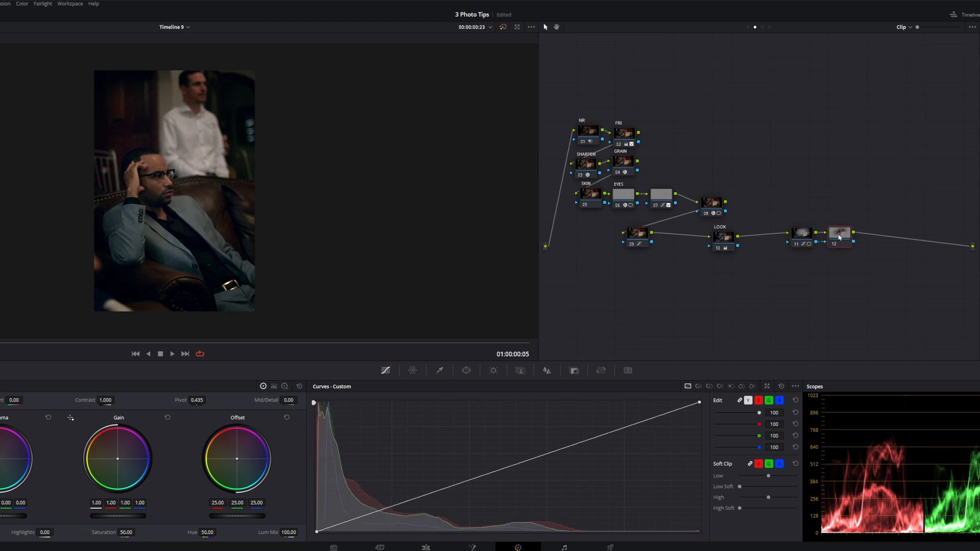
{"action": "left_click", "coordinate": [643, 424]}
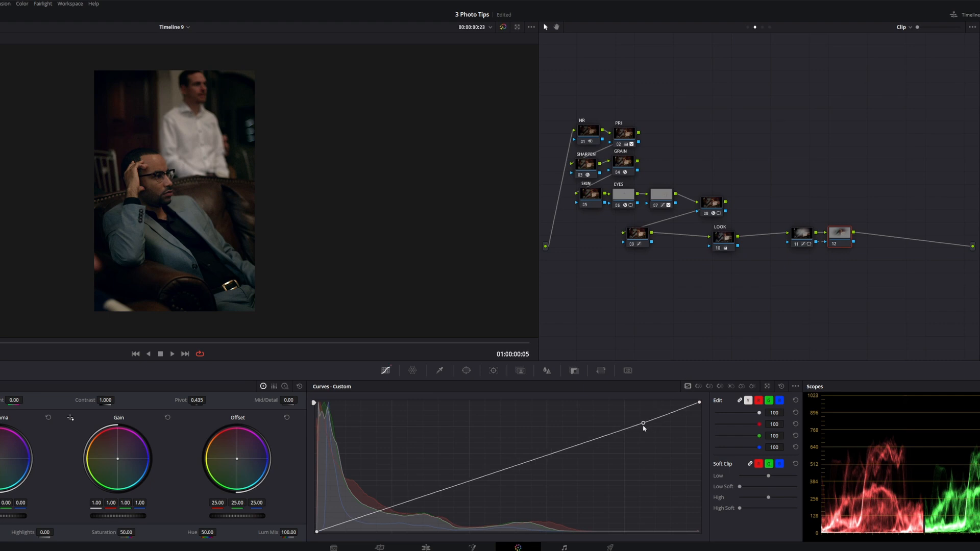
{"action": "left_click_drag", "start_coordinate": [643, 424], "coordinate": [641, 417]}
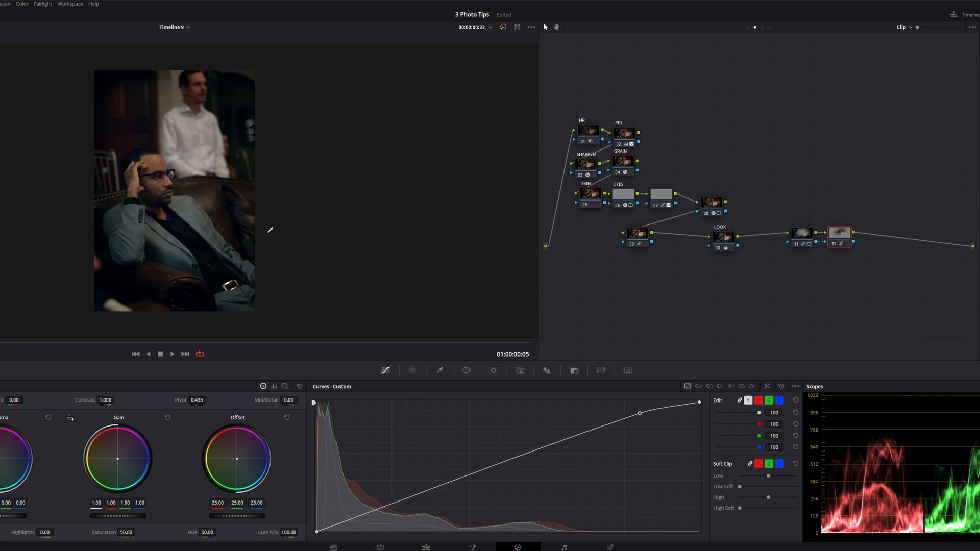
{"action": "scroll", "coordinate": [271, 230], "scroll_direction": "up", "scroll_amount": 2}
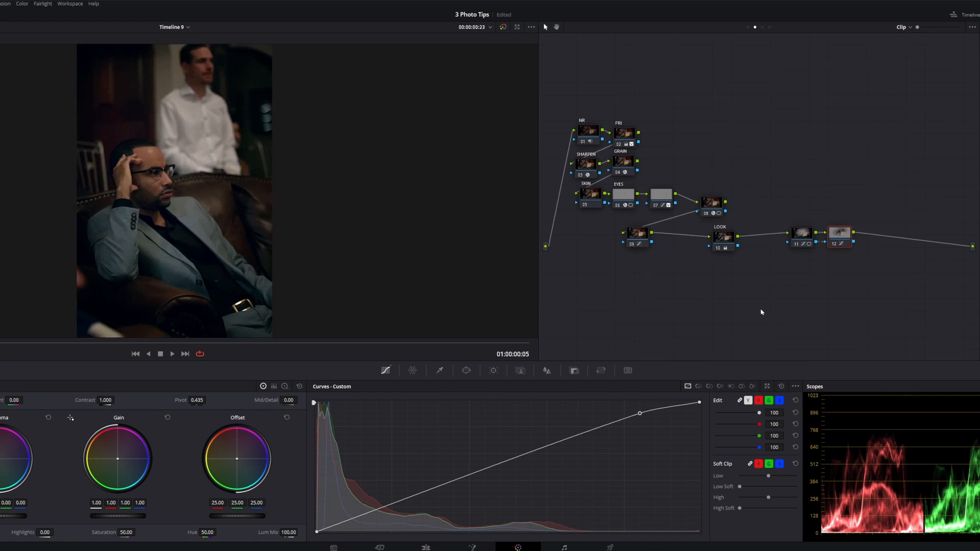